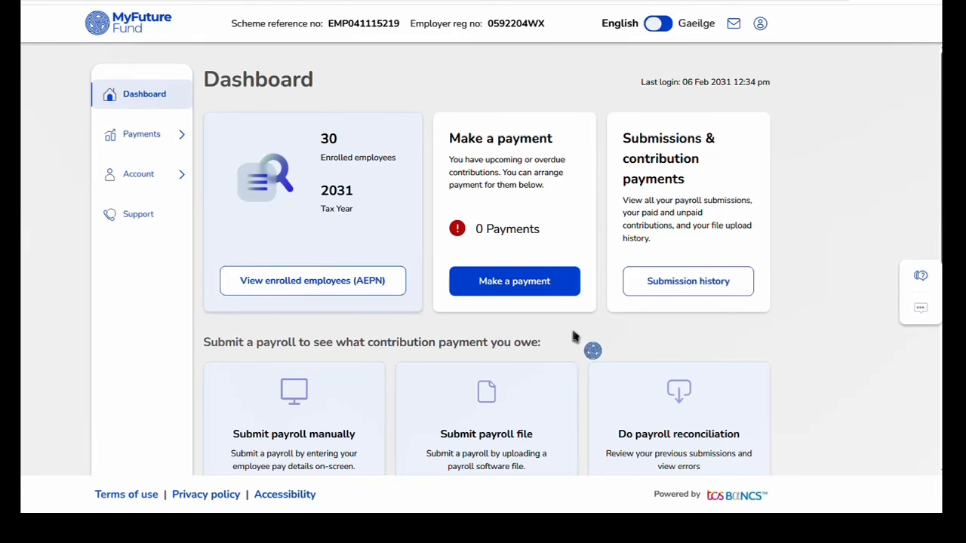
Step: Start a payroll file submission and download the latest AEPN in .JSON format
scroll(537, 358, down, 3)
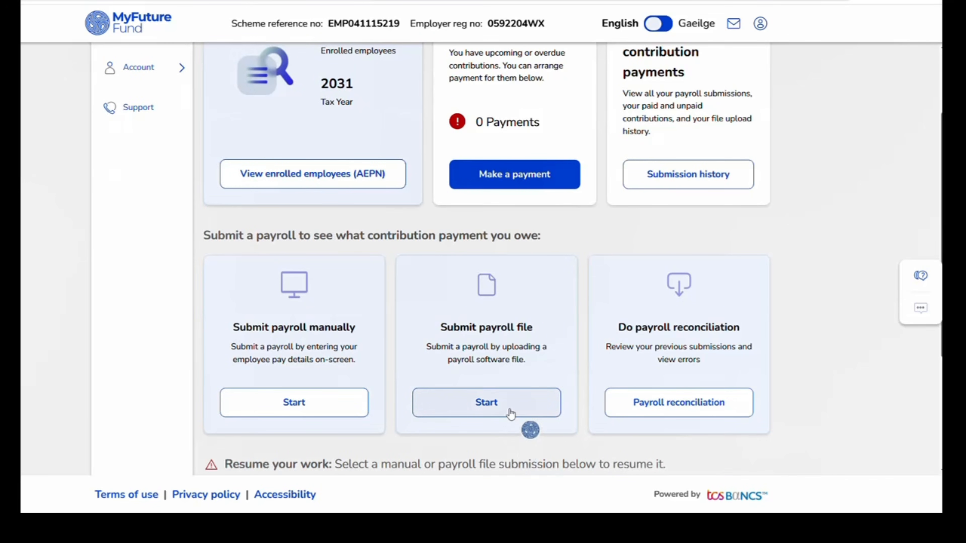
click(510, 414)
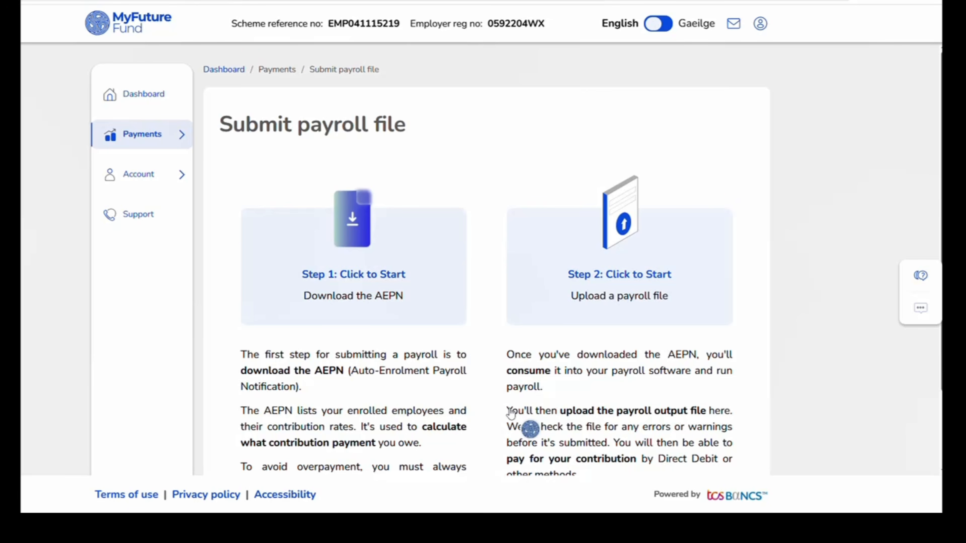
scroll(419, 371, down, 2)
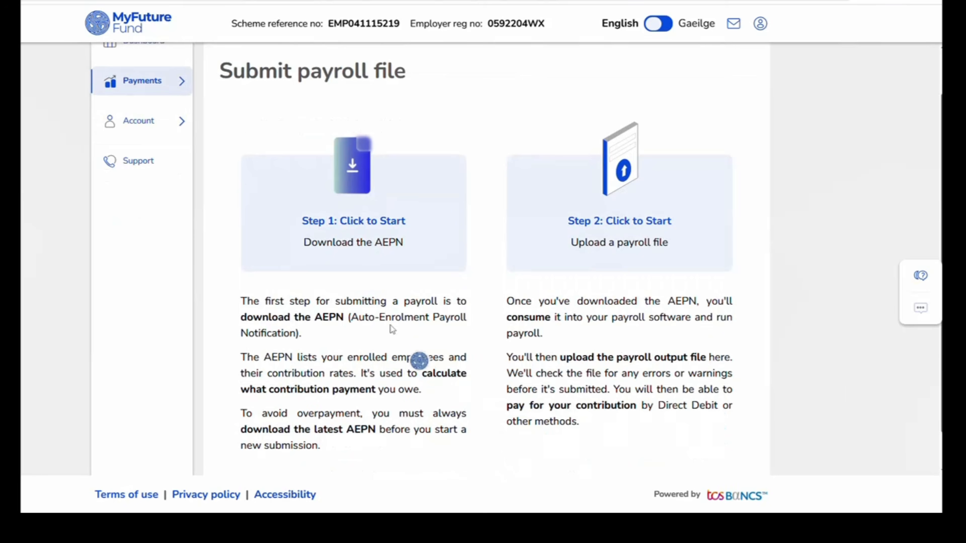
click(364, 224)
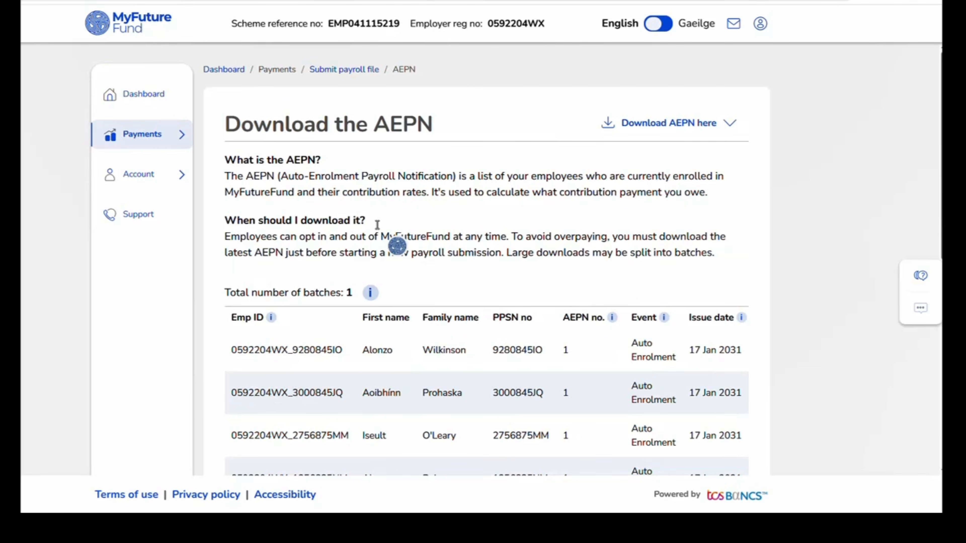
scroll(377, 226, down, 2)
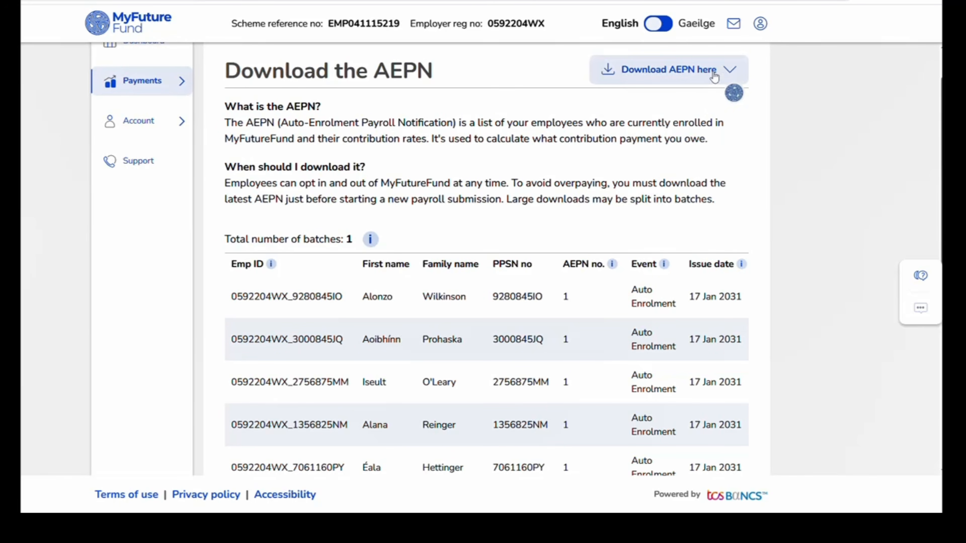
click(721, 75)
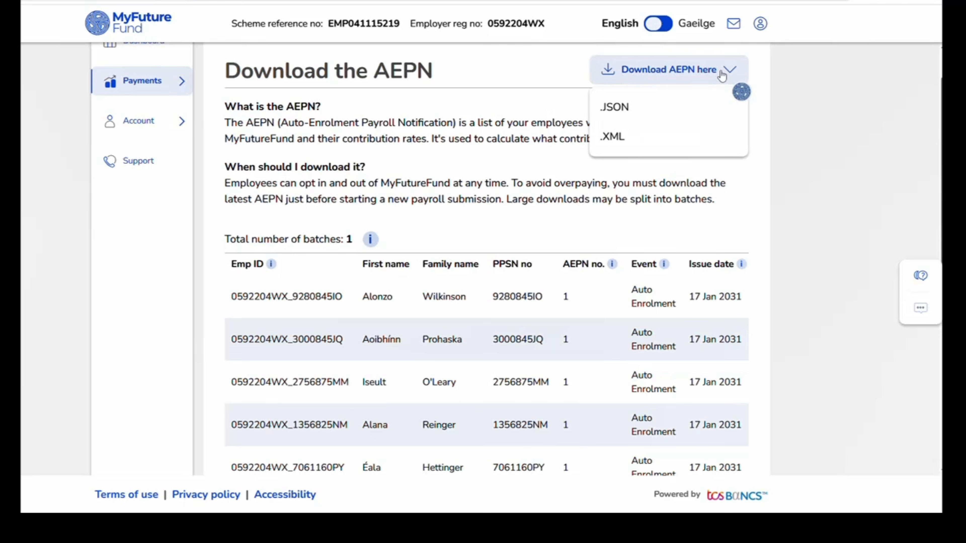
click(659, 108)
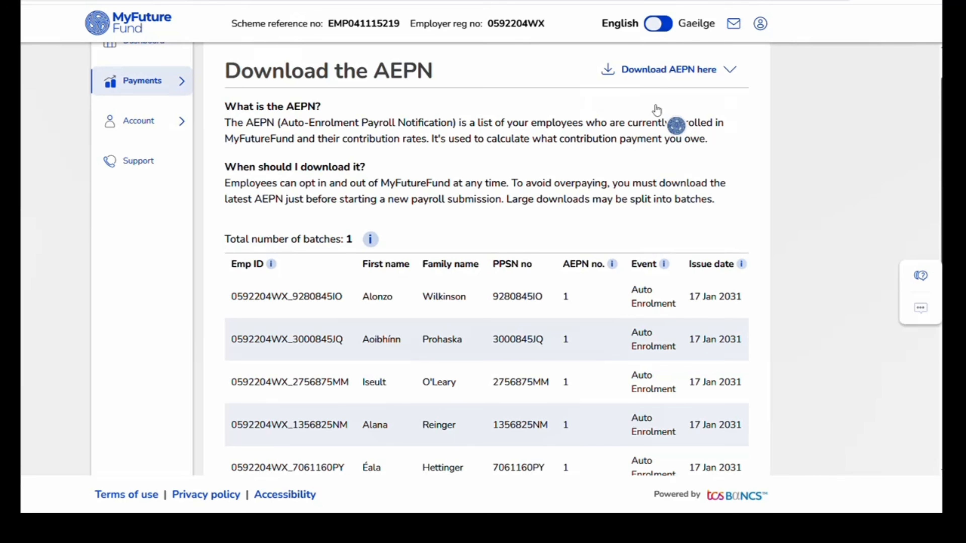
Step: Go through the enrolled employee list to its end and proceed to the payroll file upload stage
scroll(646, 190, down, 8)
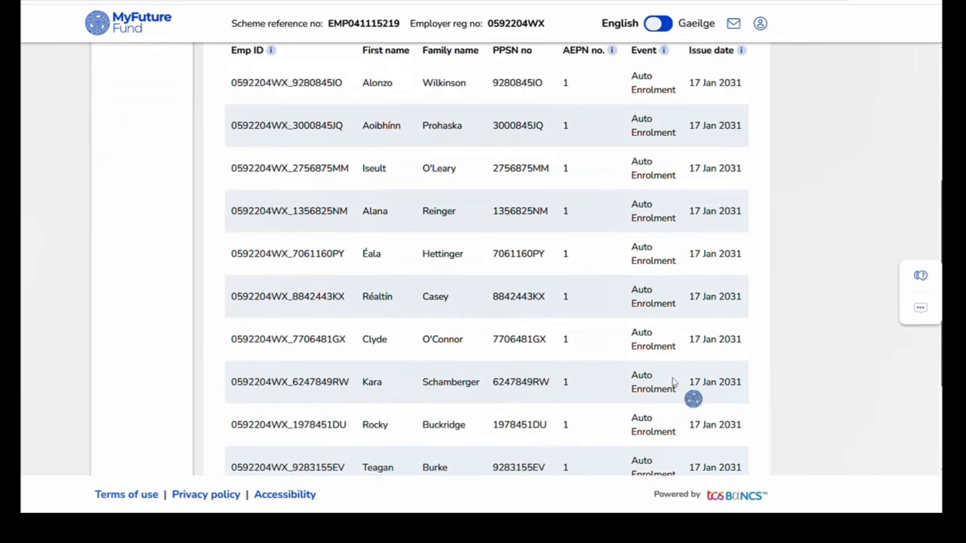
scroll(711, 416, down, 2)
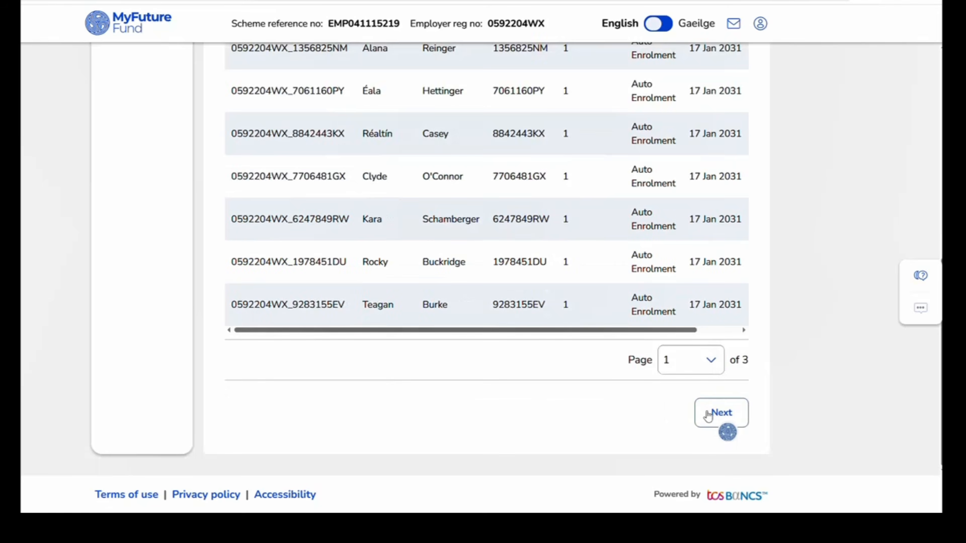
click(720, 413)
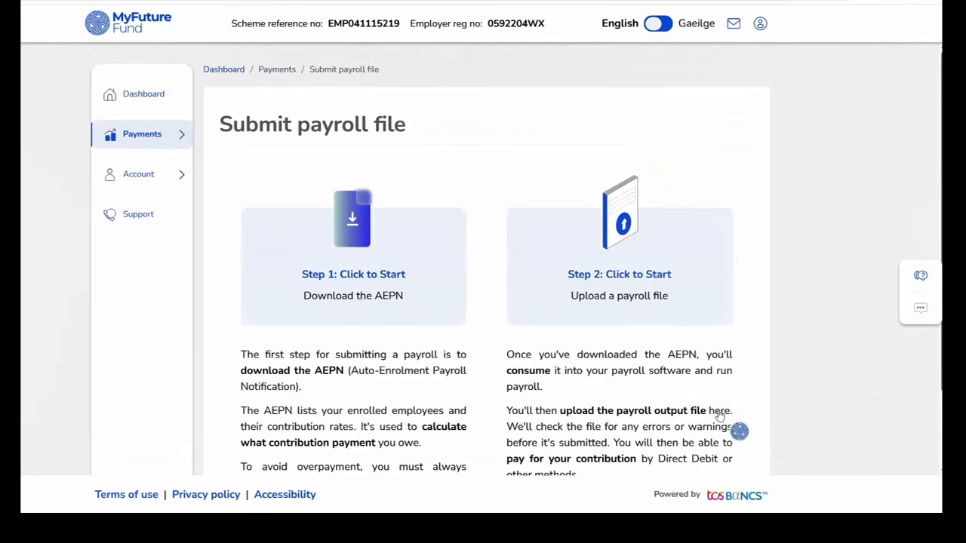
click(635, 280)
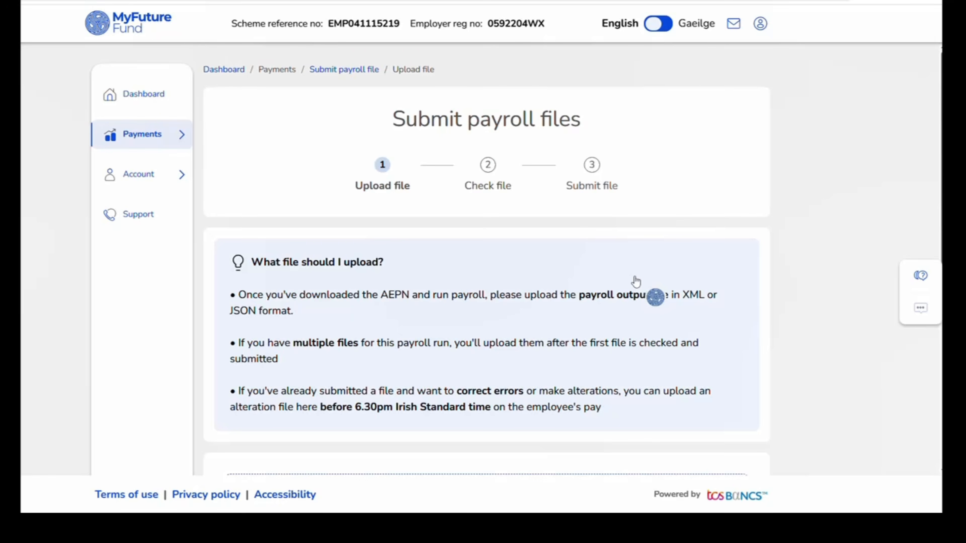
Step: Upload the JSON payroll output file ending in 20310122 from the employer's open file folder
scroll(636, 282, down, 3)
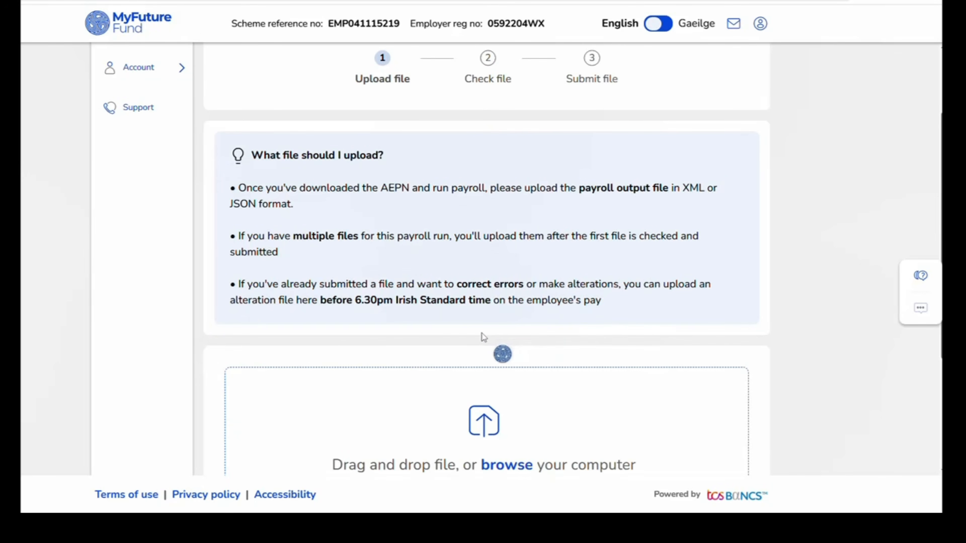
scroll(482, 333, down, 1)
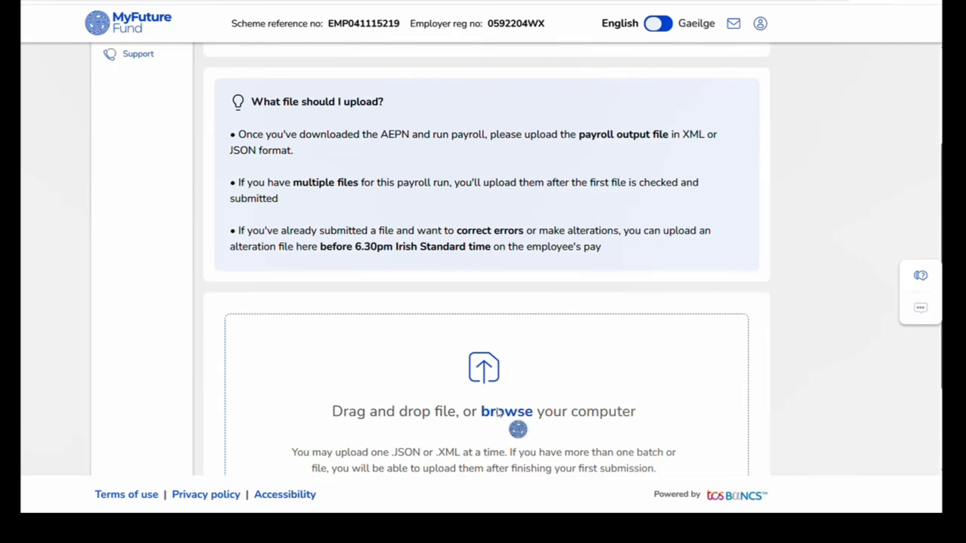
scroll(498, 412, down, 3)
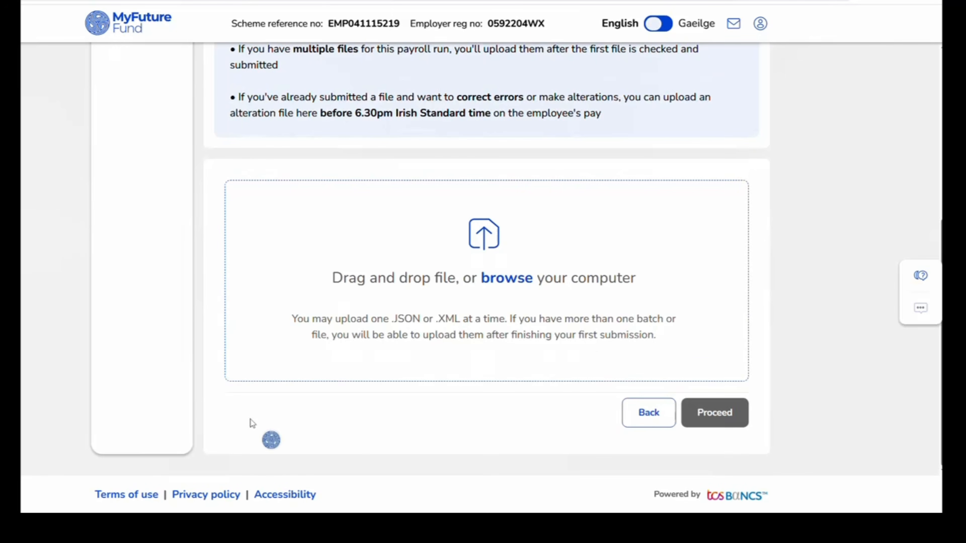
mouse_move(197, 521)
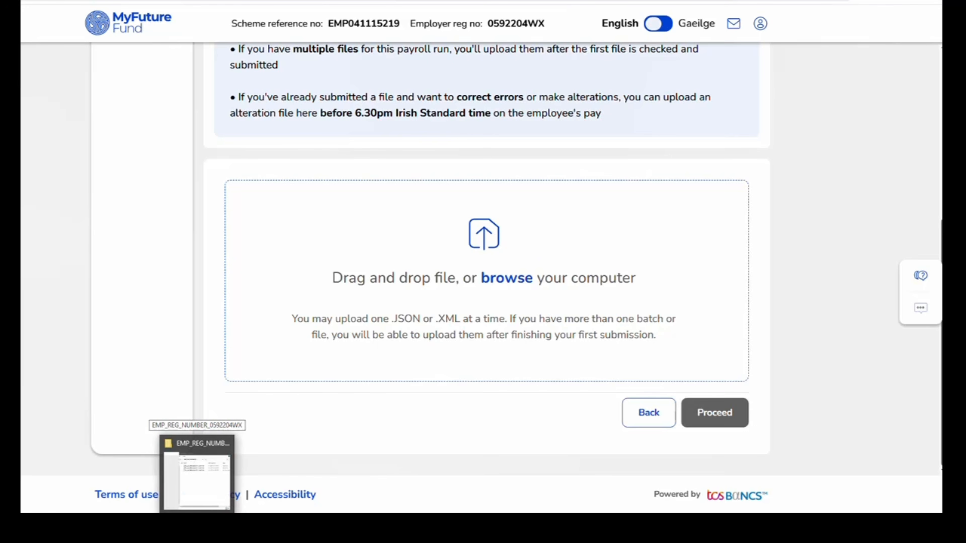
click(197, 521)
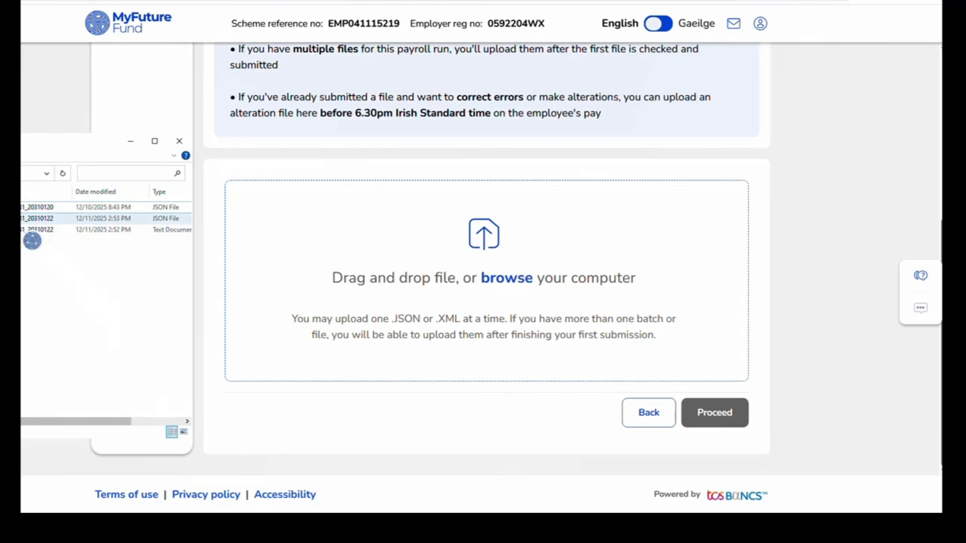
drag(12, 221, 451, 262)
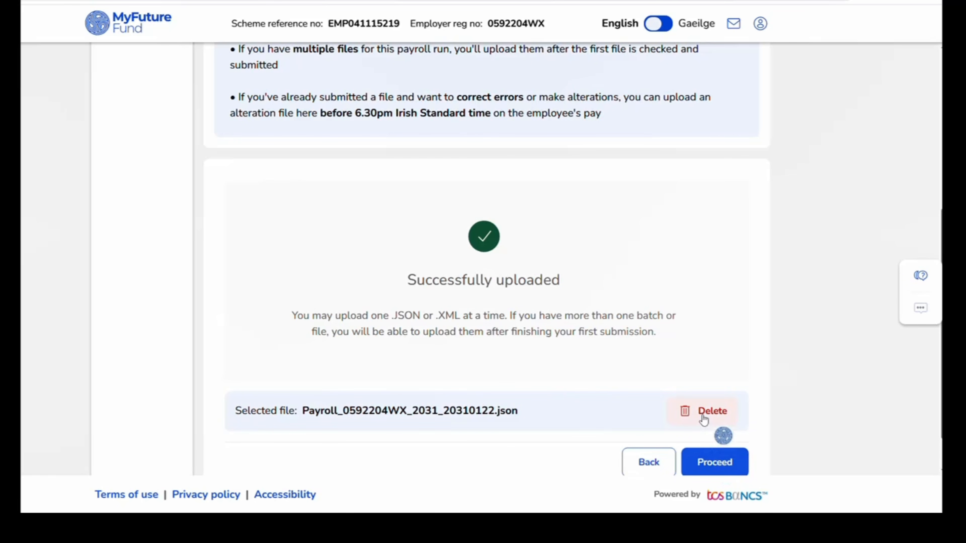
Step: Run the error and warning checks on the uploaded payroll file and continue to the submission stage
click(704, 456)
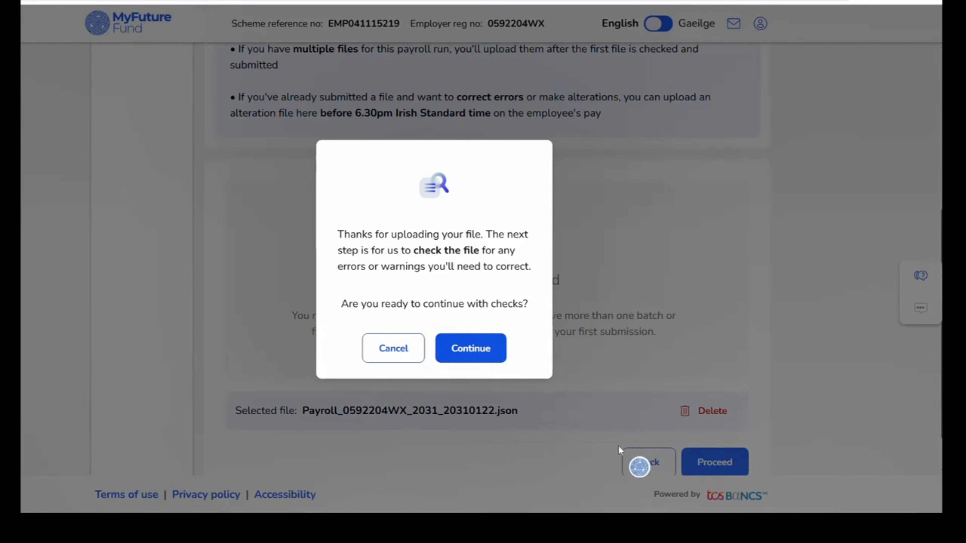
click(486, 359)
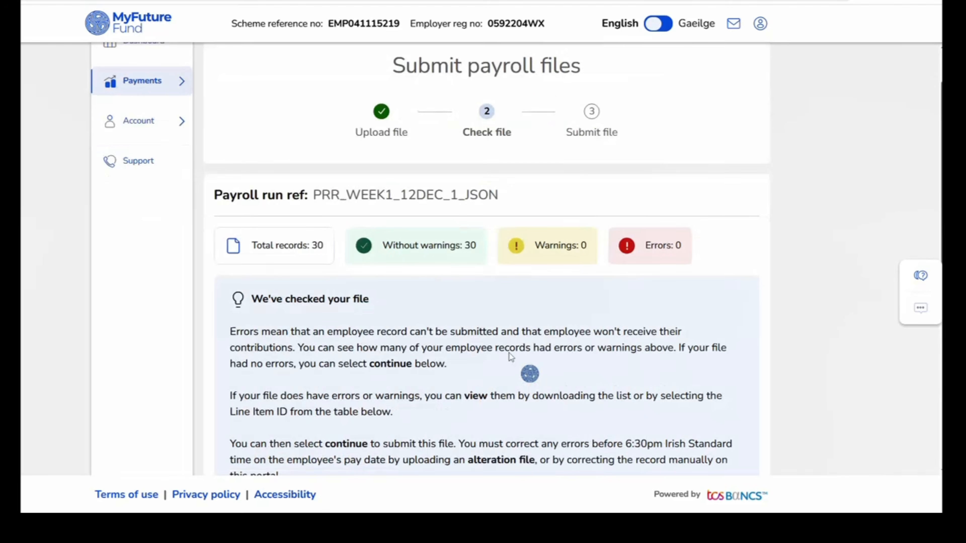
scroll(511, 357, down, 3)
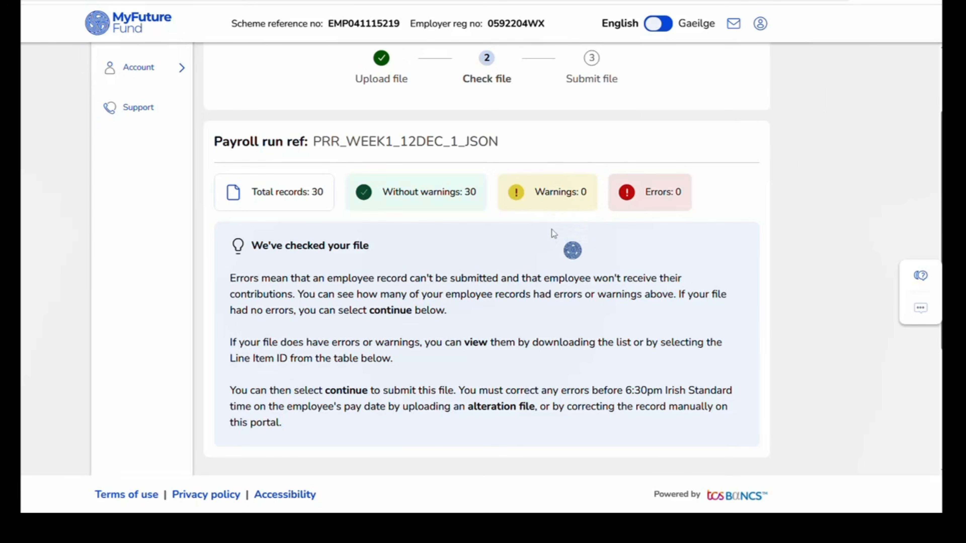
scroll(528, 309, down, 5)
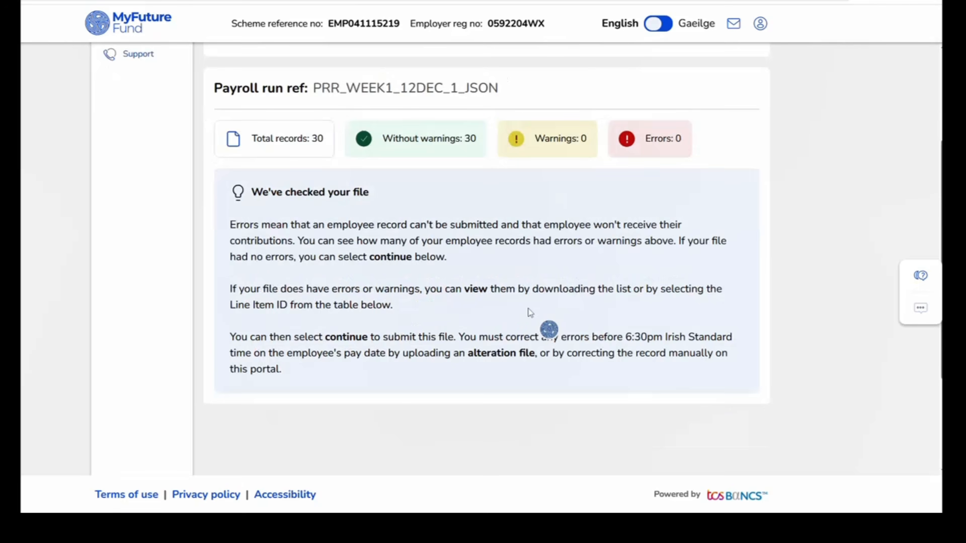
scroll(529, 309, down, 1)
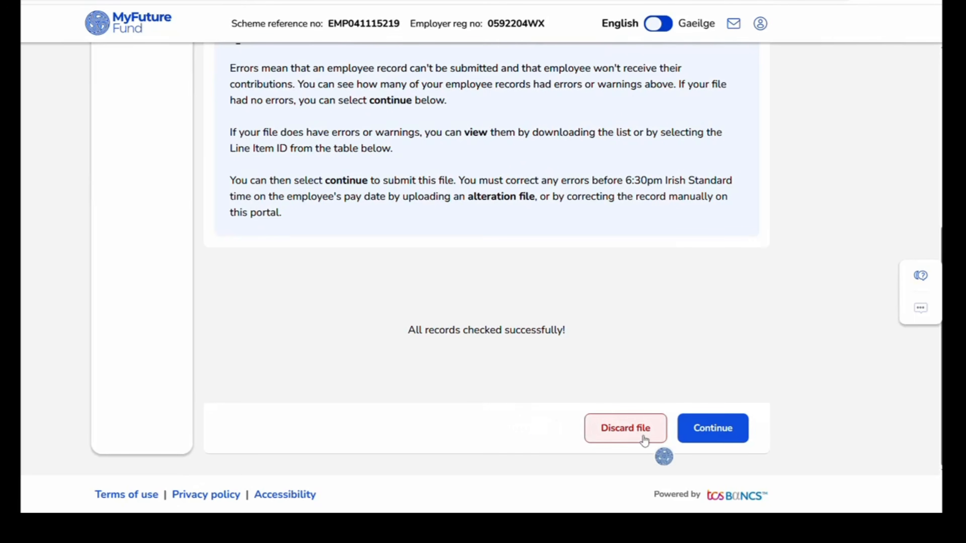
click(689, 439)
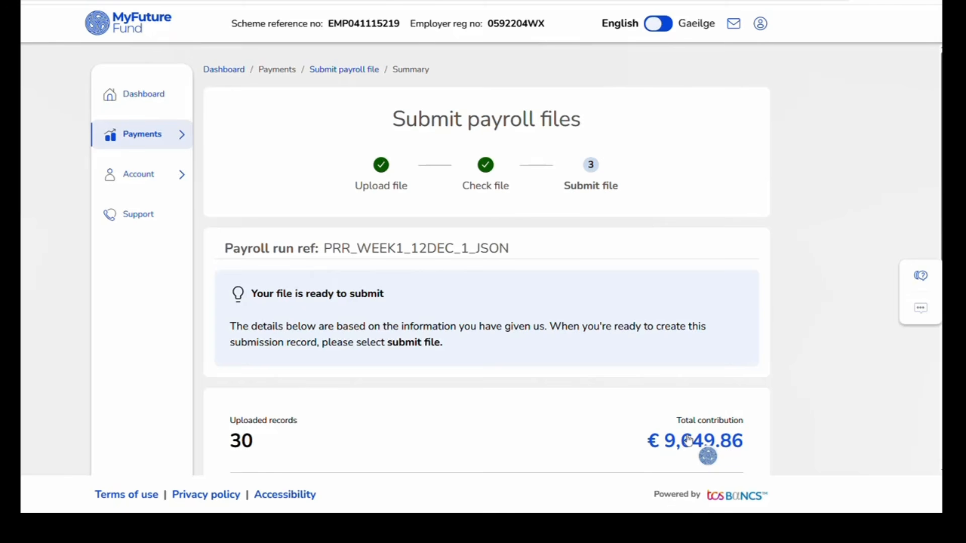
Step: Review the contribution totals and Direct Debit details, and submit the payroll file with confirmation
scroll(689, 440, down, 5)
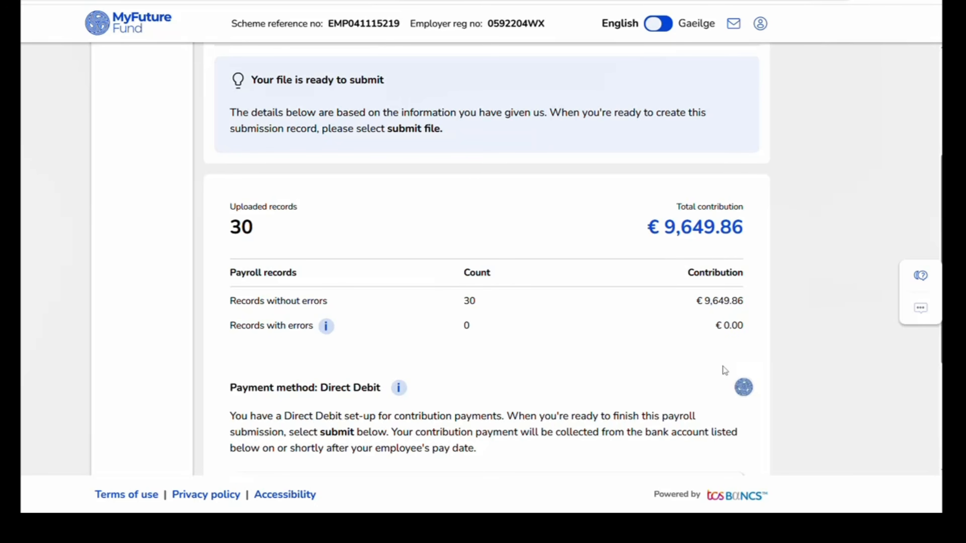
scroll(724, 366, down, 1)
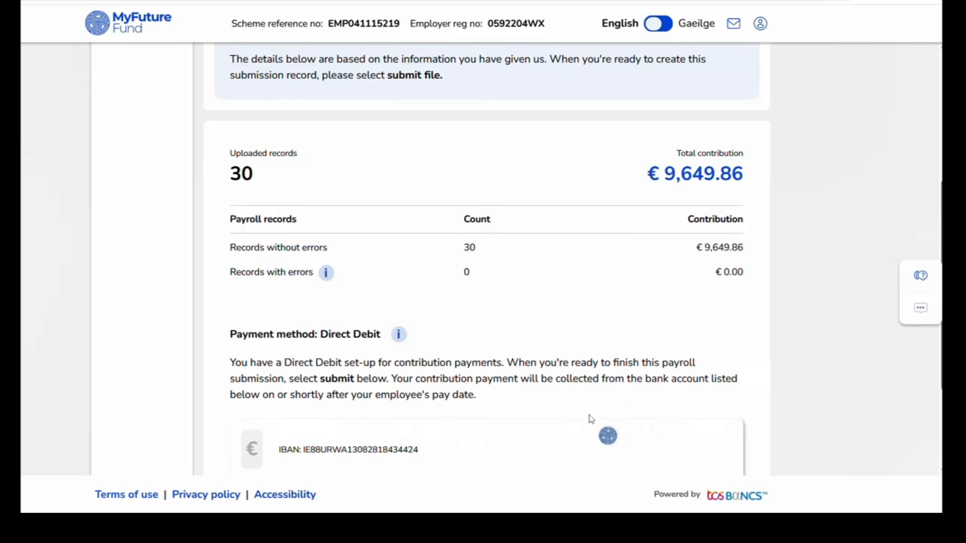
scroll(656, 401, down, 1)
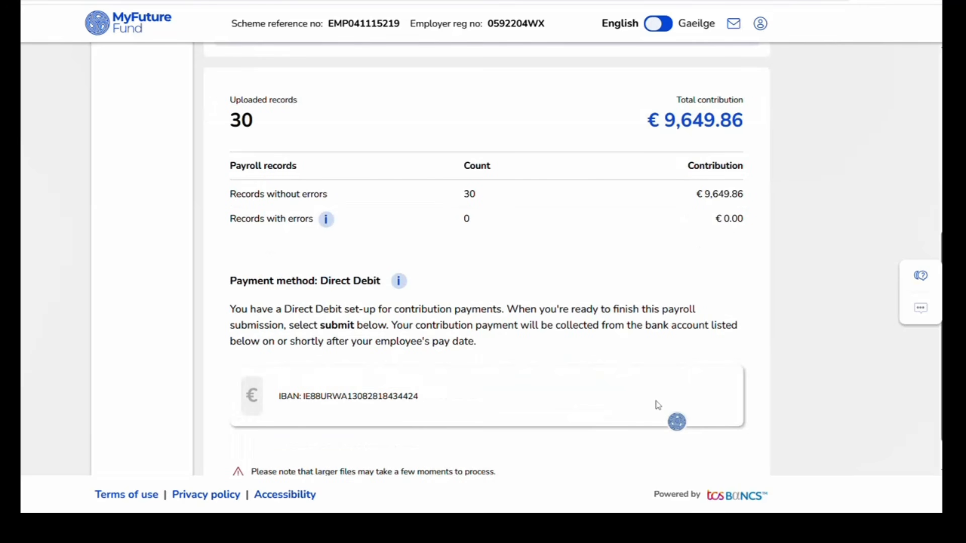
scroll(656, 401, down, 2)
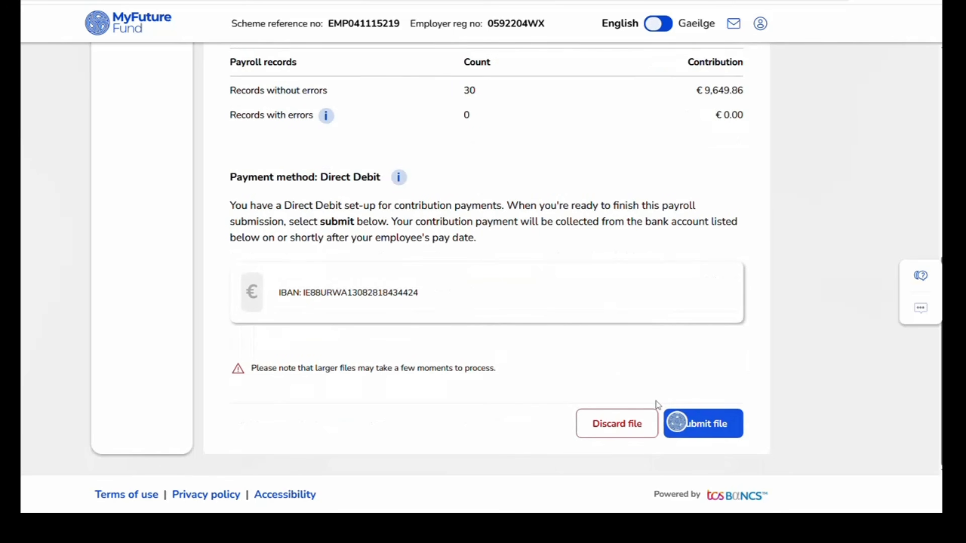
click(700, 420)
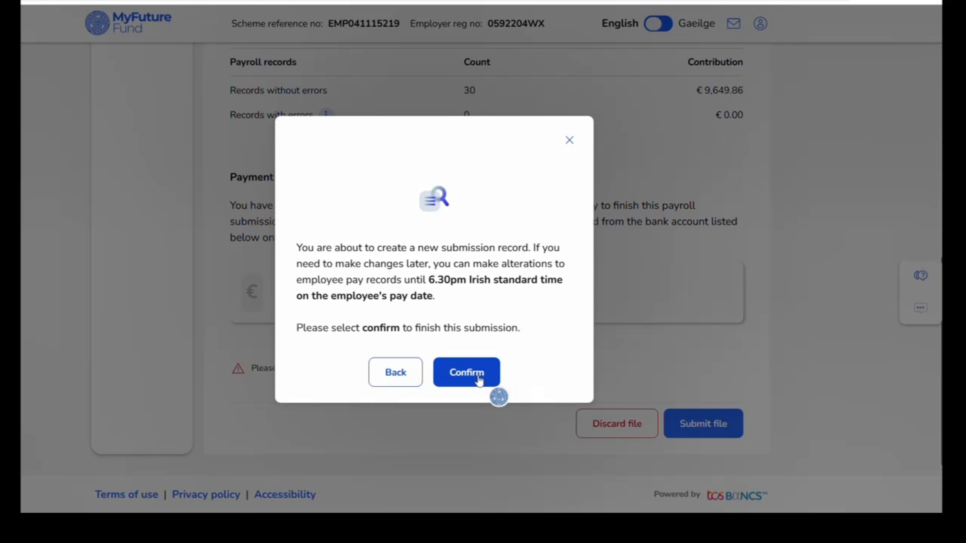
click(467, 373)
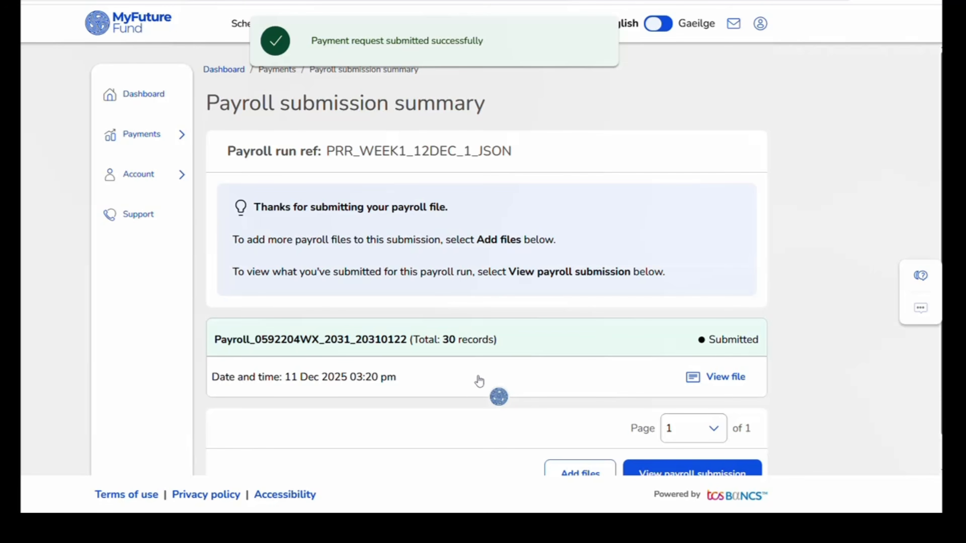
Step: View the payroll submission for this run, confirming that all files have been added
scroll(480, 381, down, 1)
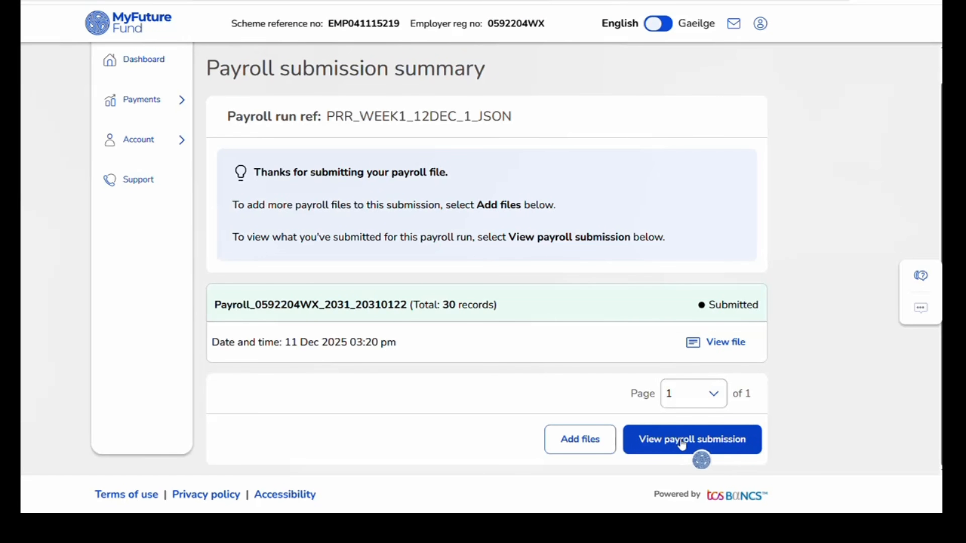
click(727, 443)
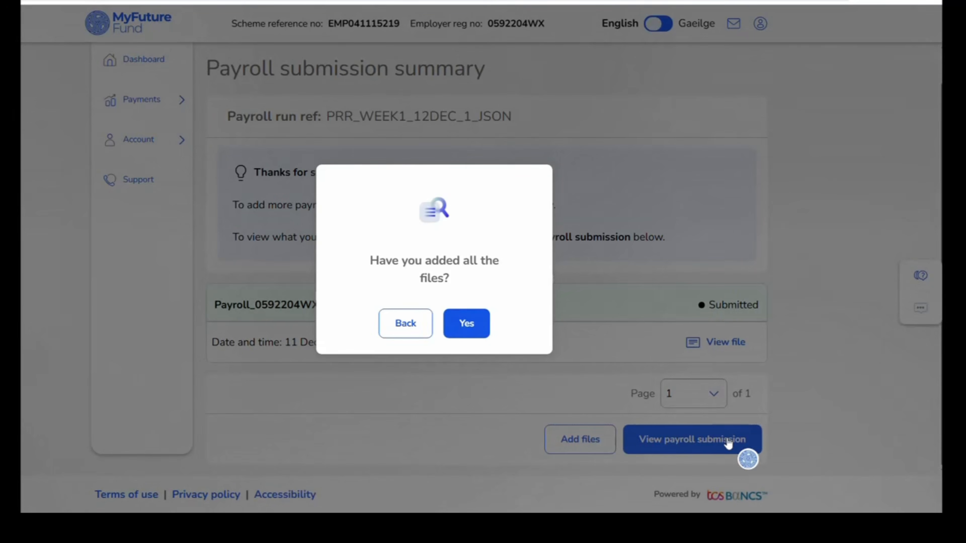
click(473, 332)
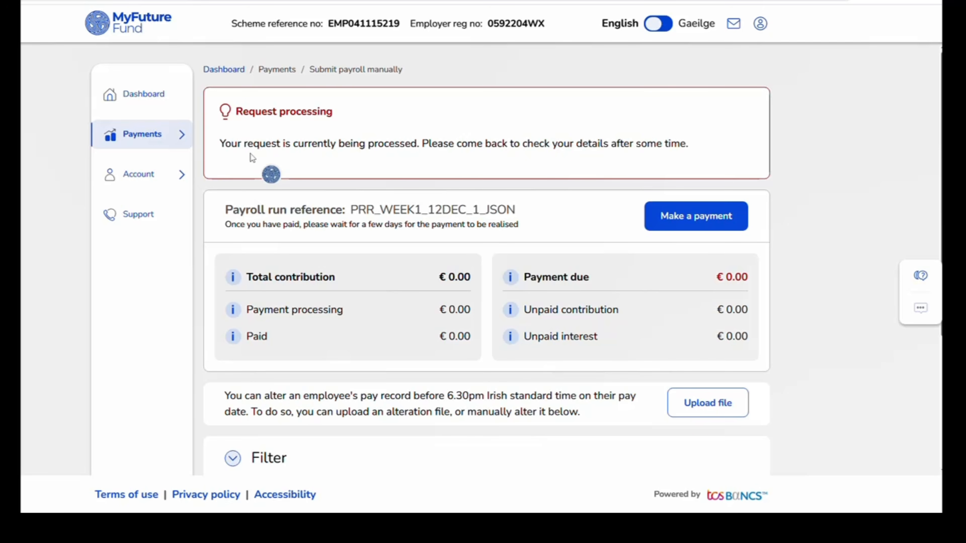
Step: Return to the dashboard and view the upload history in the submissions and contribution payments records
click(141, 100)
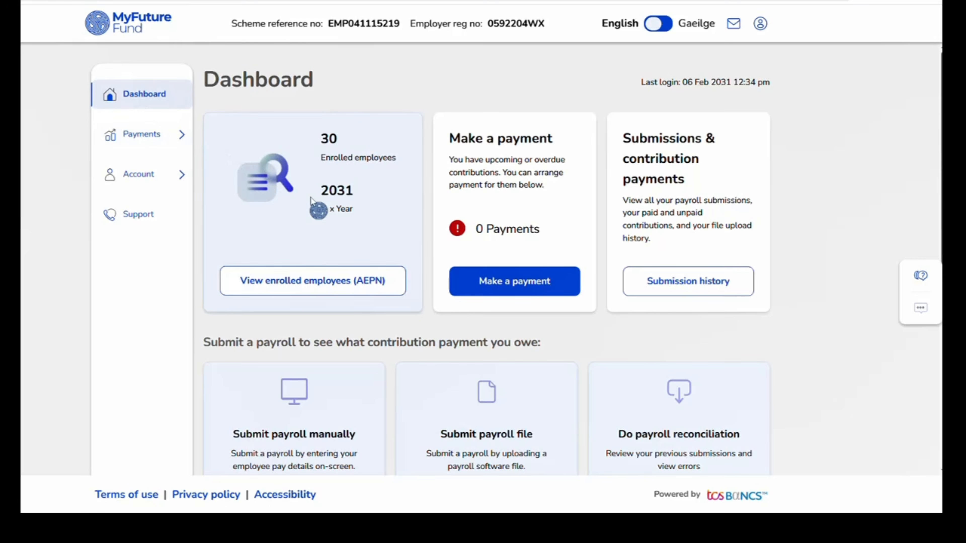
click(680, 287)
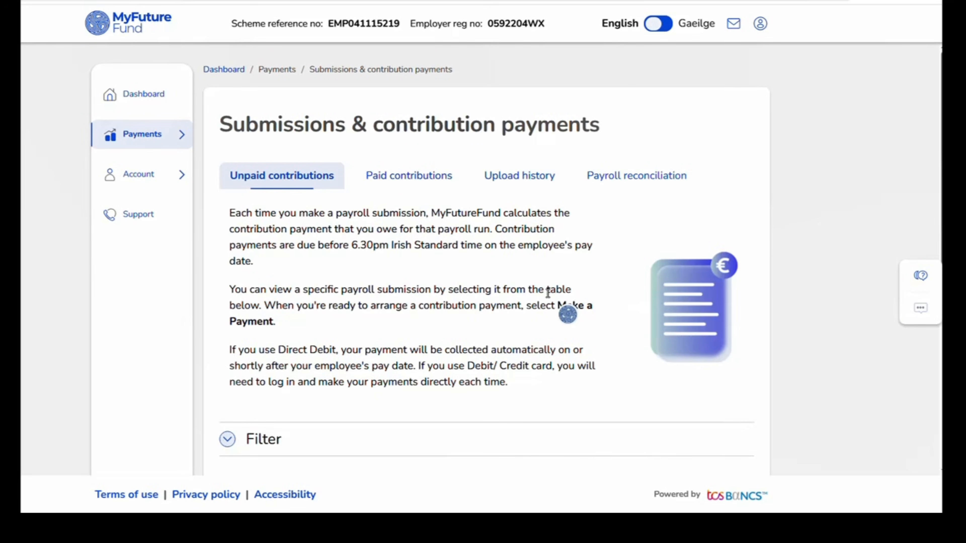
scroll(548, 292, down, 3)
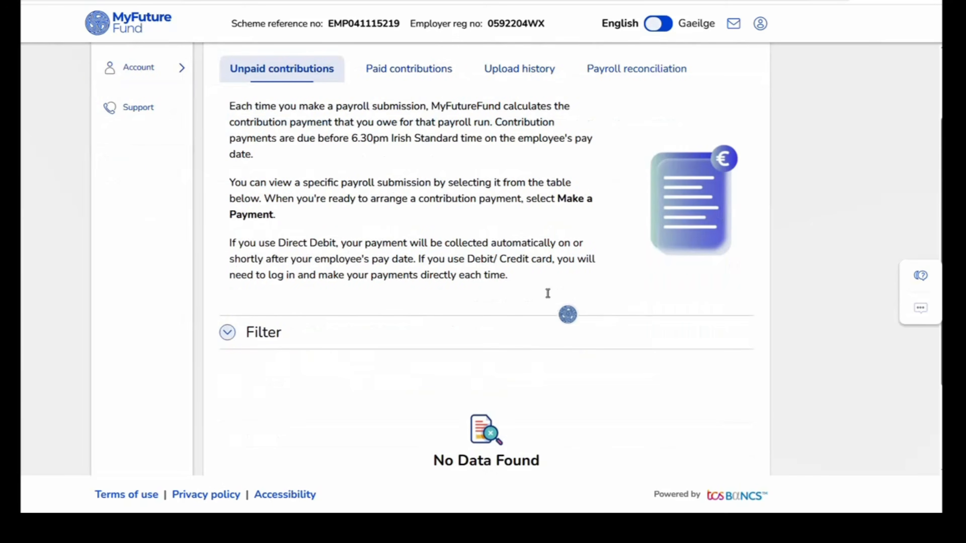
click(524, 79)
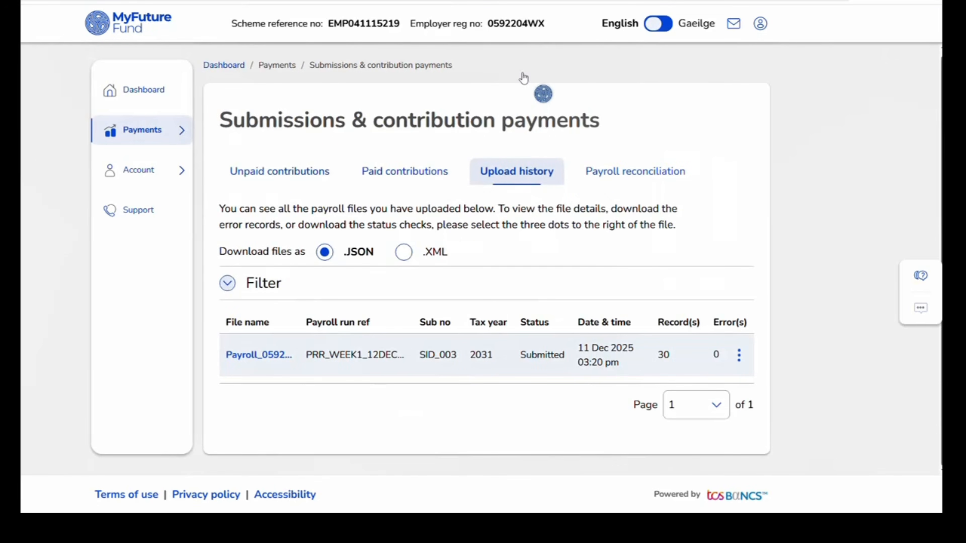